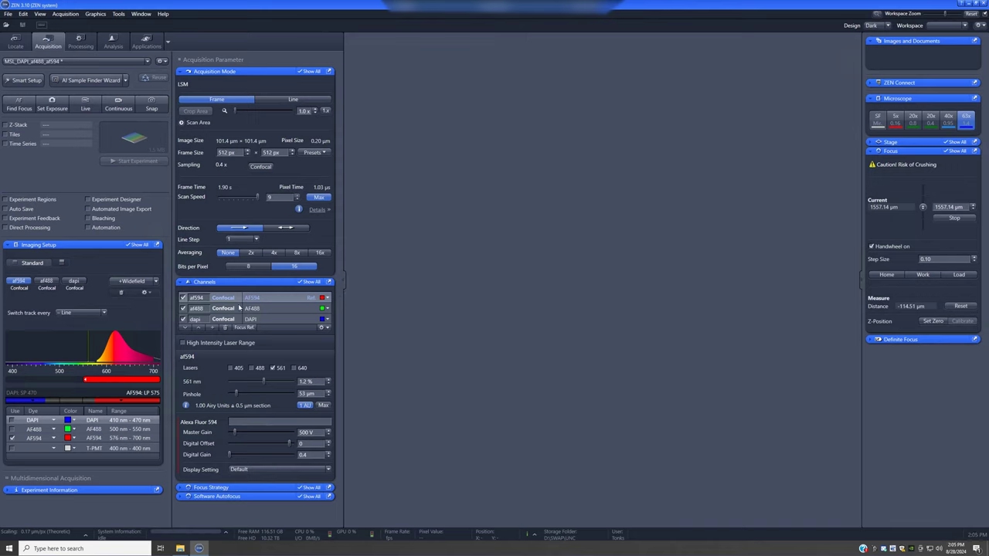
Review the af488, dapi and af594 channel settings, then start a live scan of af594
click(254, 309)
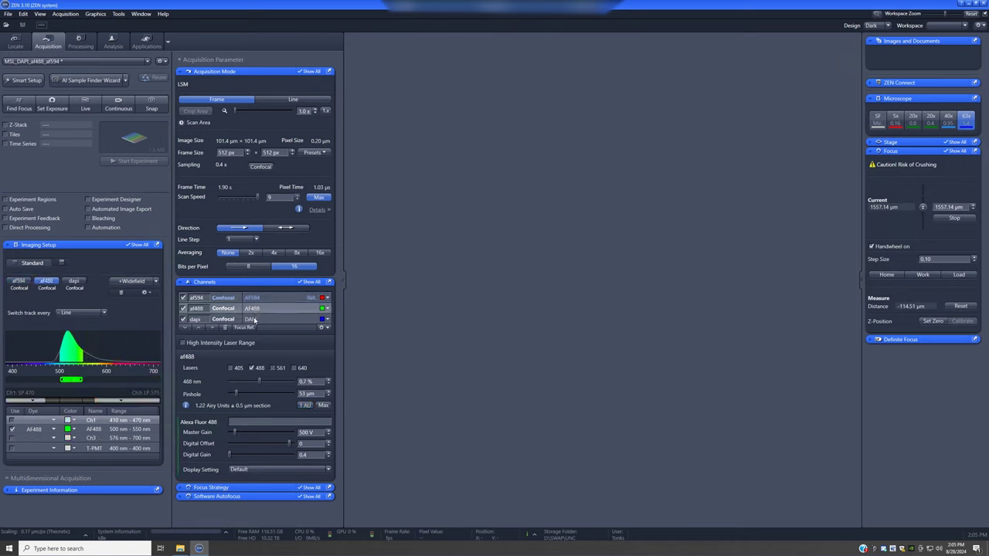
click(254, 321)
click(258, 308)
click(258, 299)
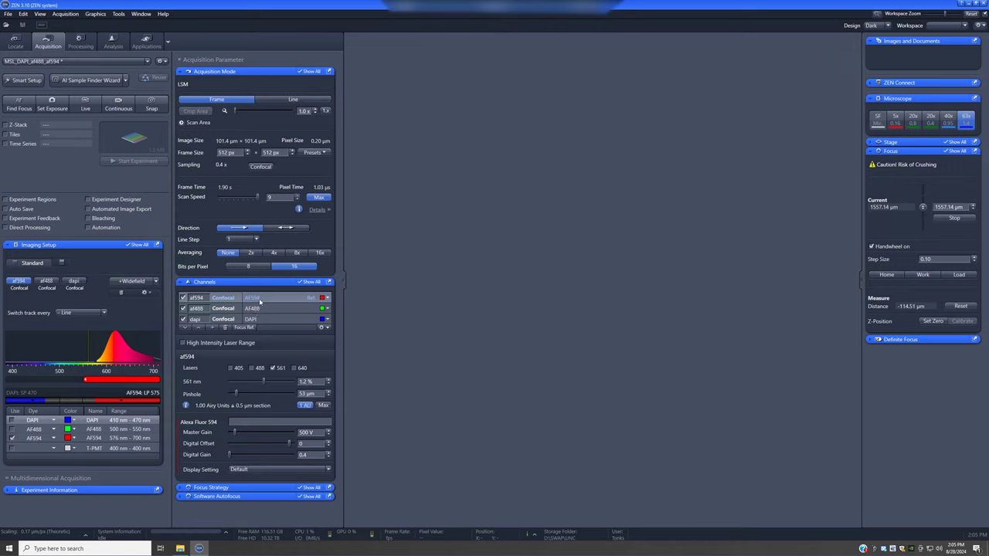
click(86, 106)
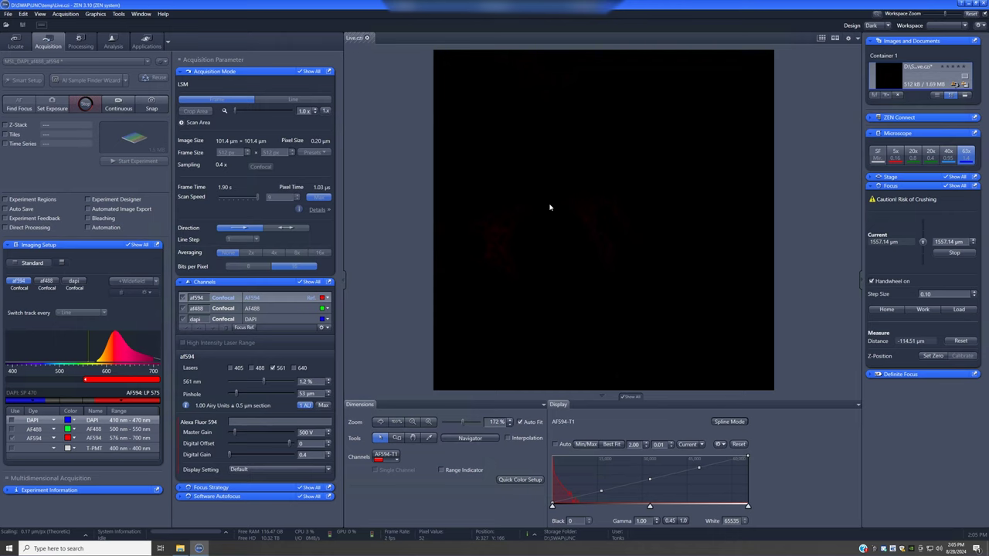
Turn on the Range Indicator overlay for the live AF594 image
mouse_move(614, 388)
click(442, 470)
Apply Best Fit, Min/Max, then Best Fit, and nudge the white point to 6250 (black 8)
click(613, 445)
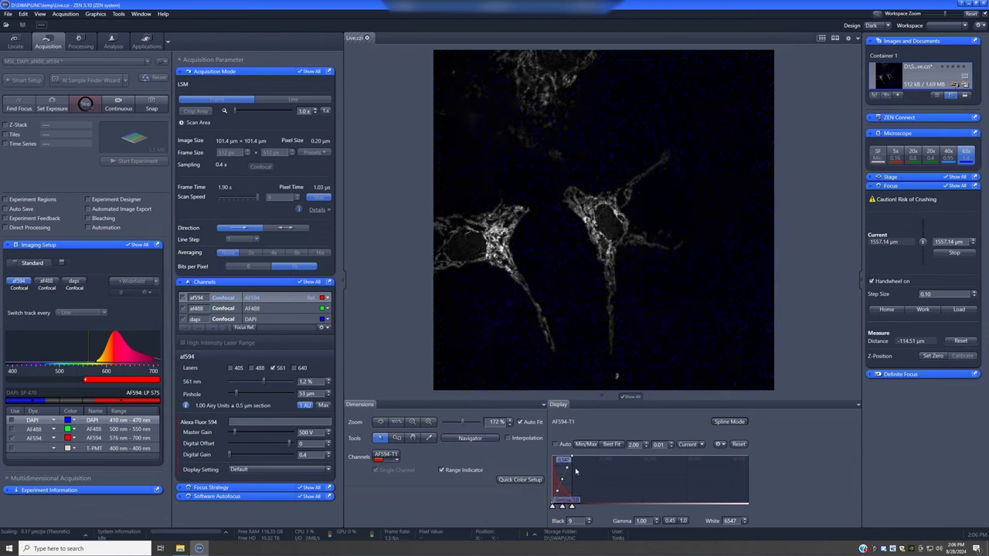
click(584, 445)
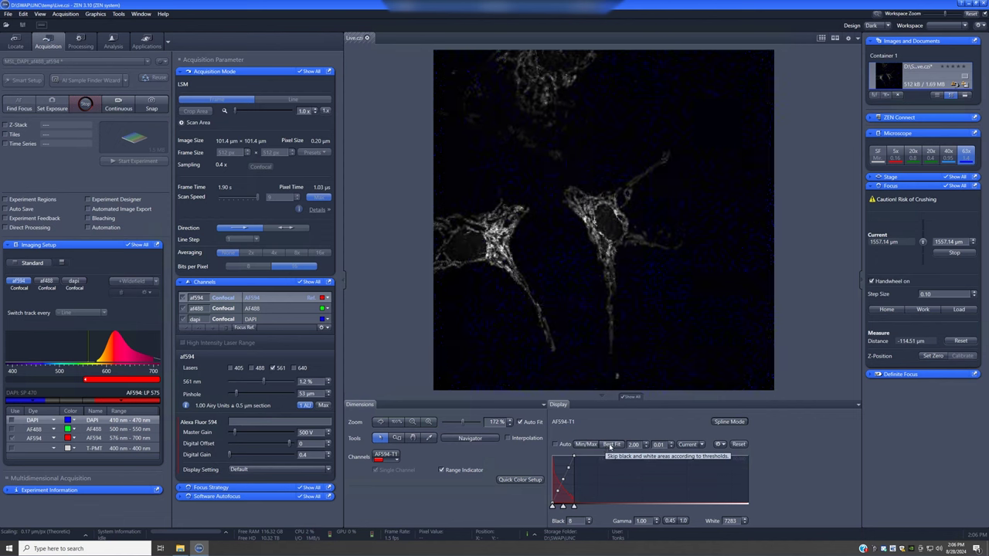
click(610, 445)
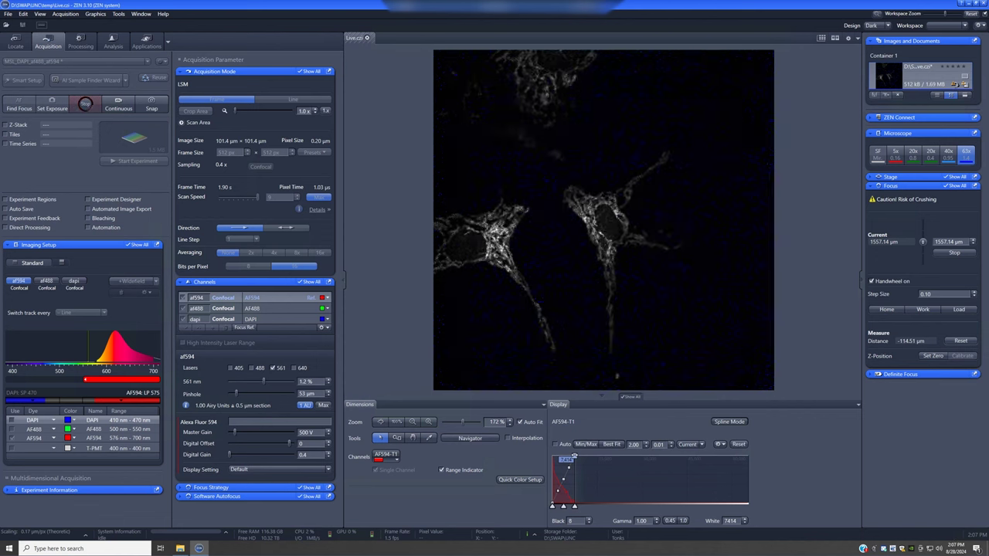
mouse_move(574, 457)
mouse_down()
mouse_move(556, 457)
mouse_move(572, 456)
mouse_up()
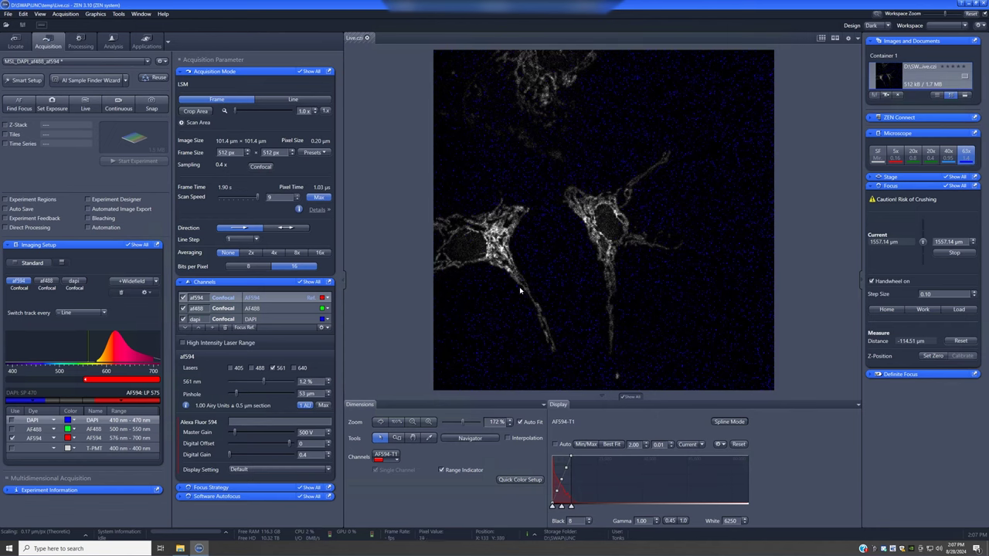
scroll(501, 258, up, 5)
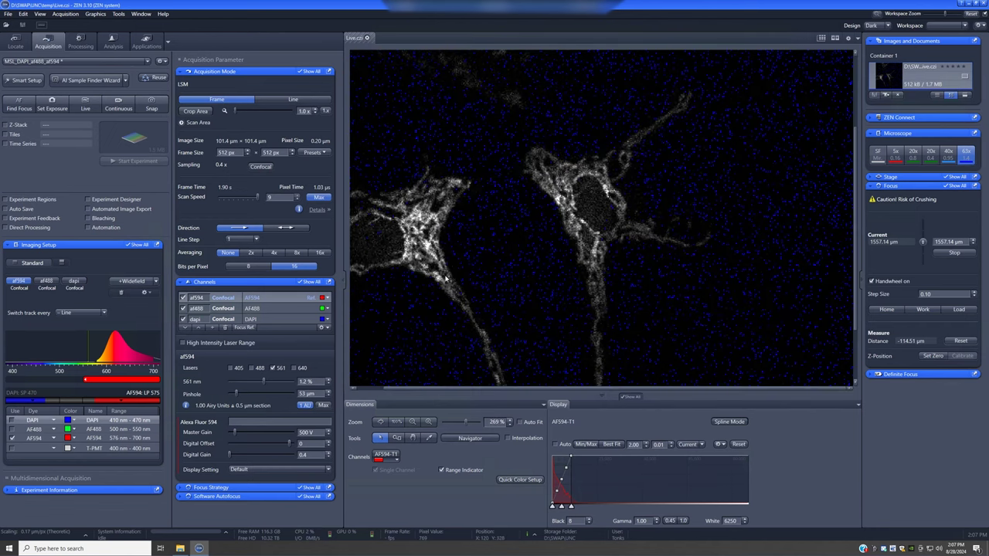
scroll(407, 252, up, 5)
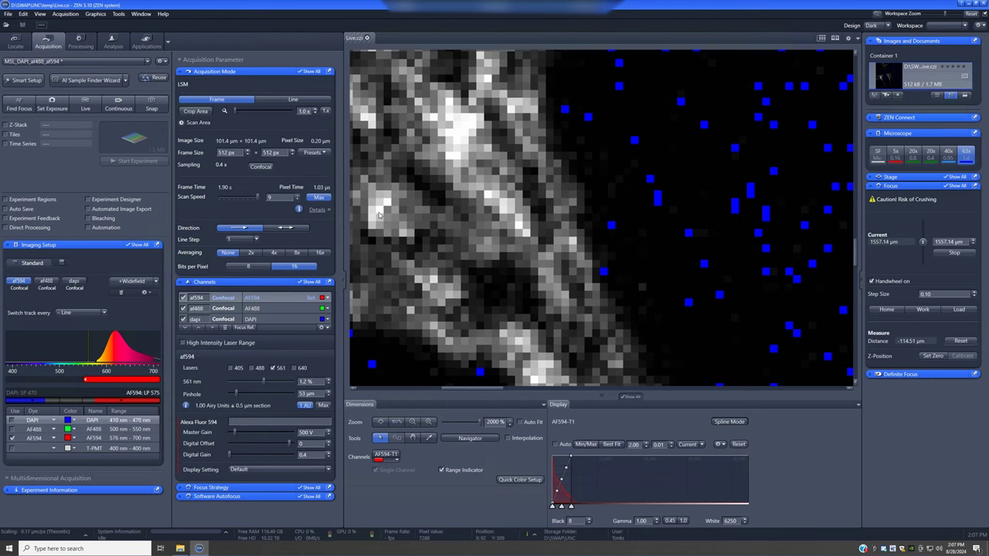
scroll(464, 232, down, 5)
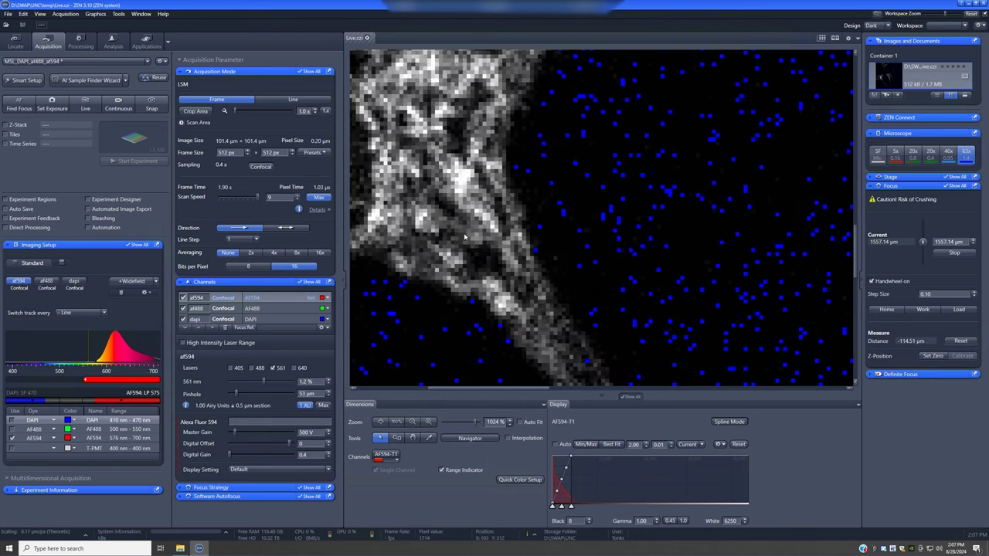
scroll(464, 240, down, 4)
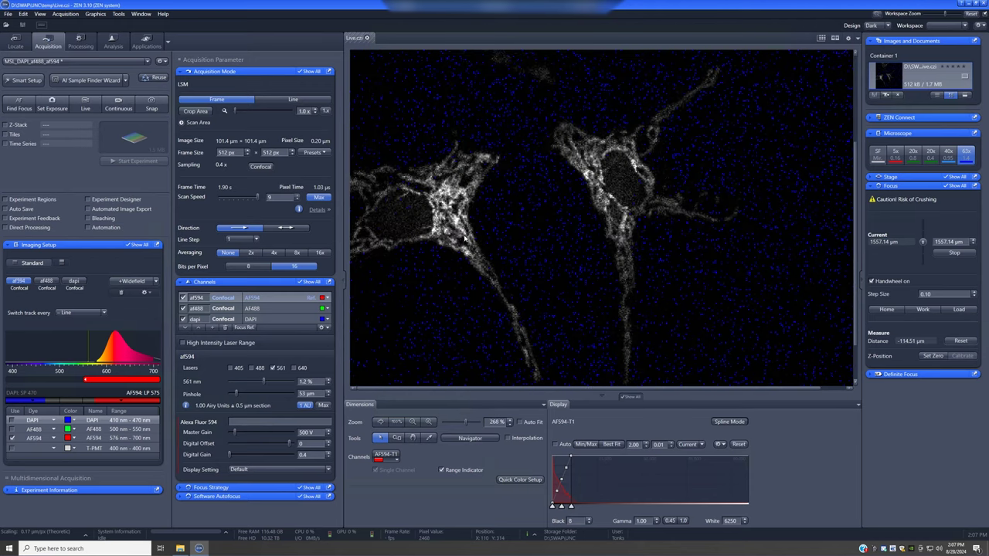
Lower the display white point to 5602, keeping black at 8
scroll(471, 247, down, 1)
scroll(514, 315, down, 1)
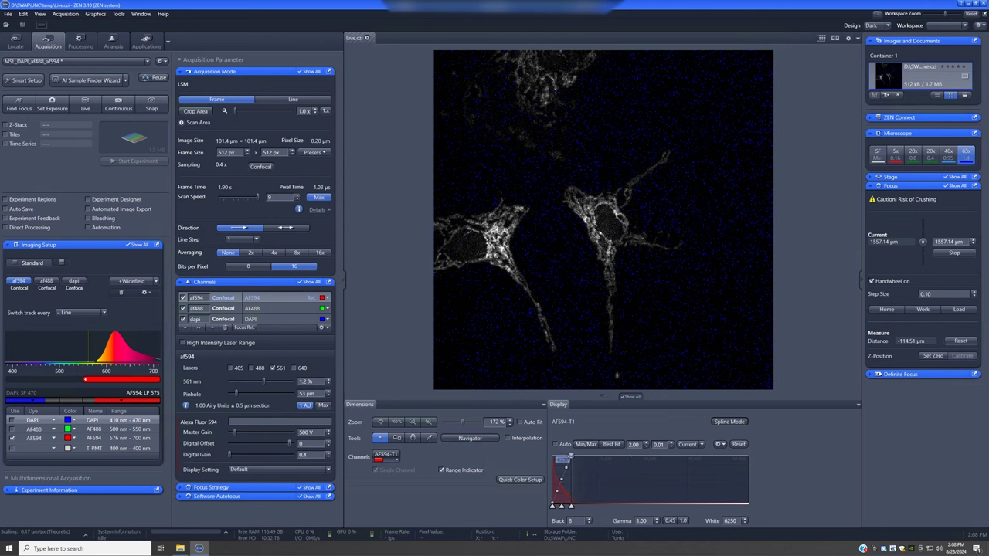
mouse_move(570, 456)
mouse_down()
mouse_move(621, 457)
mouse_move(569, 457)
mouse_up()
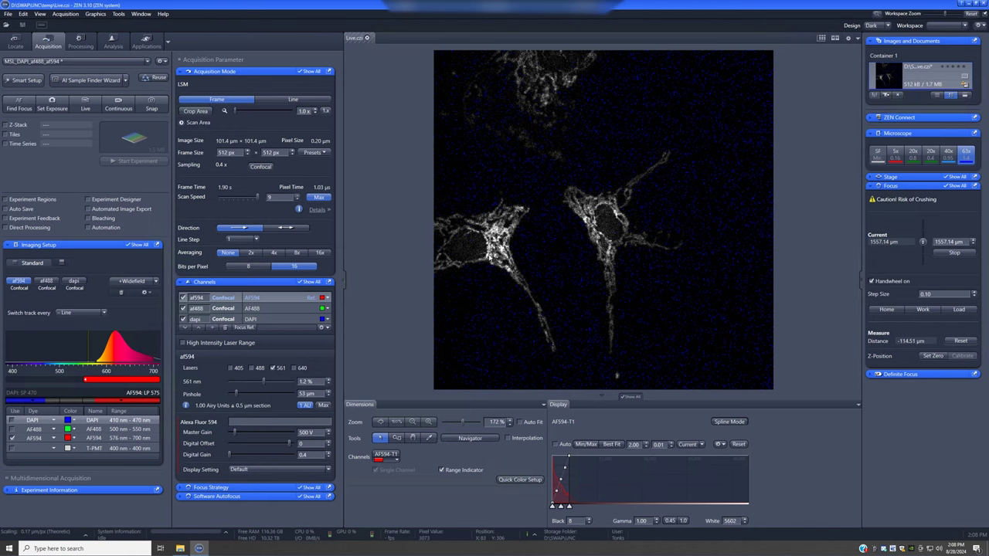
Restart live with range indicator, raise AF594 digital gain to 5.5, and reset display to 0–65535
click(90, 105)
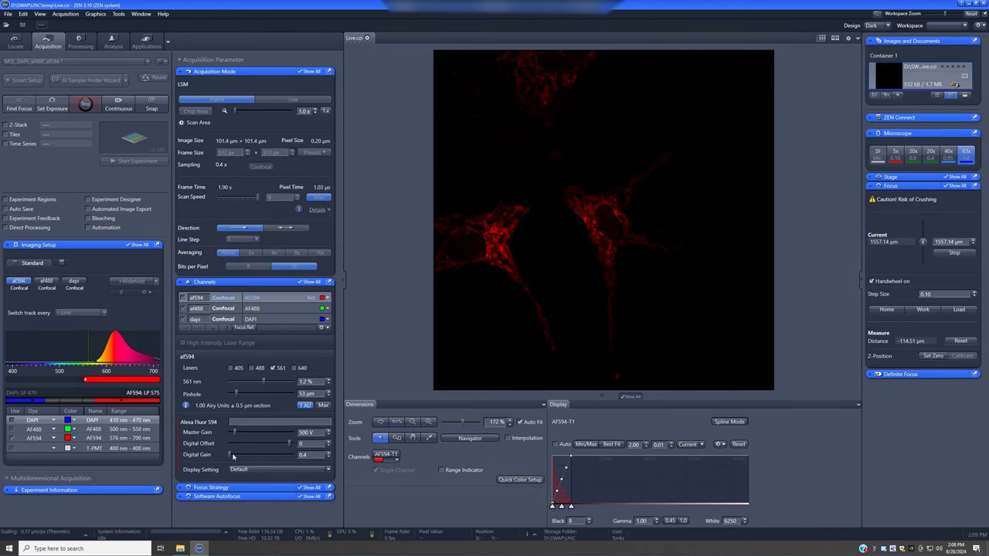
click(442, 469)
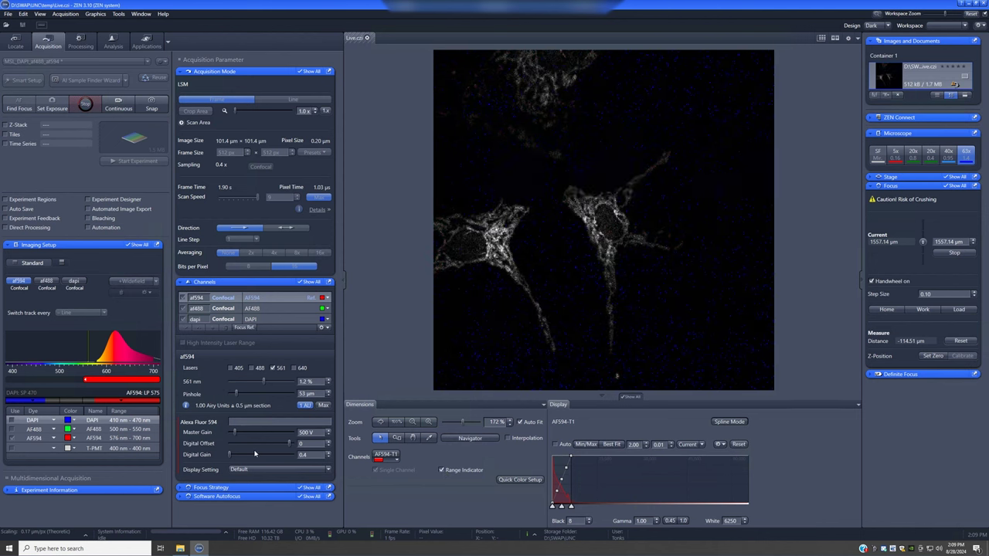
drag(230, 455, 251, 455)
click(737, 445)
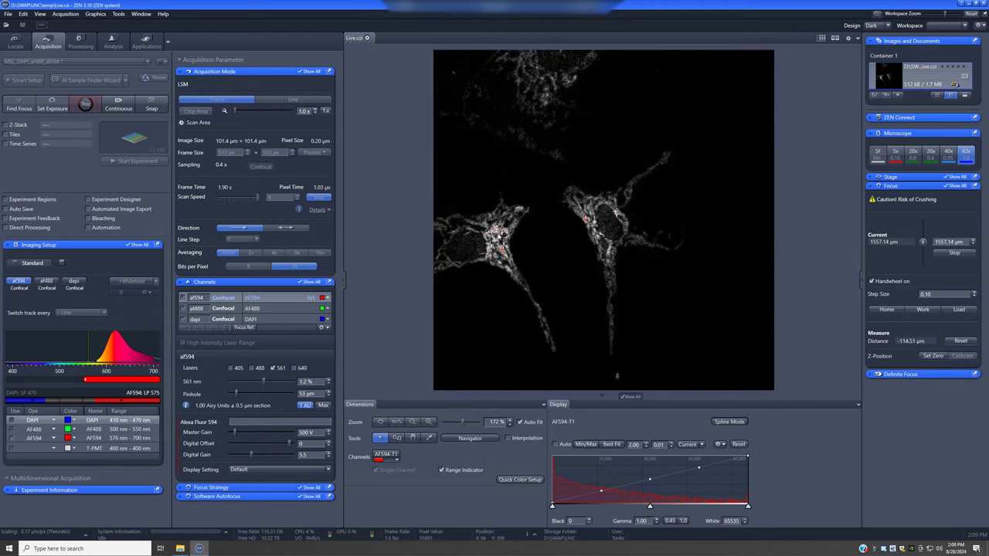
scroll(503, 260, up, 5)
scroll(427, 245, up, 3)
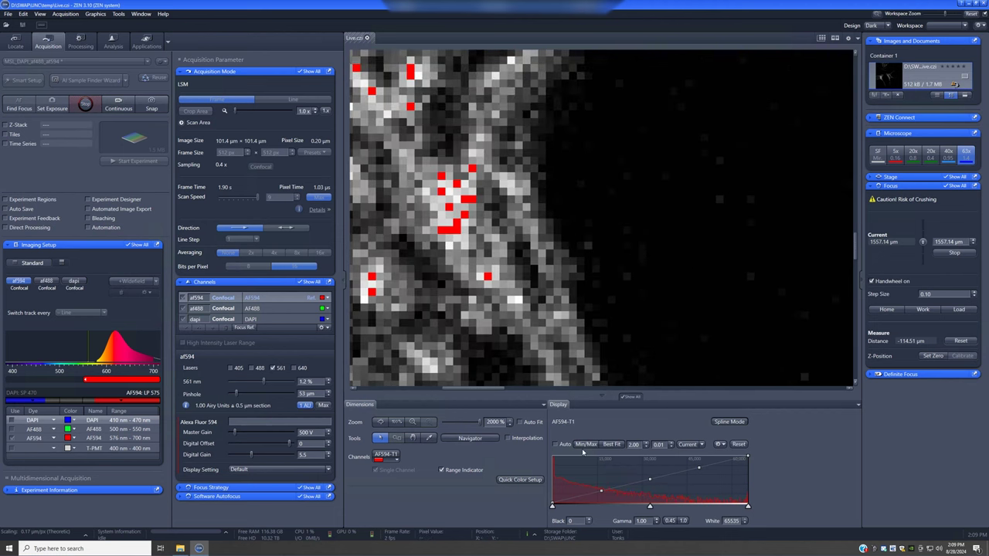
scroll(523, 290, down, 10)
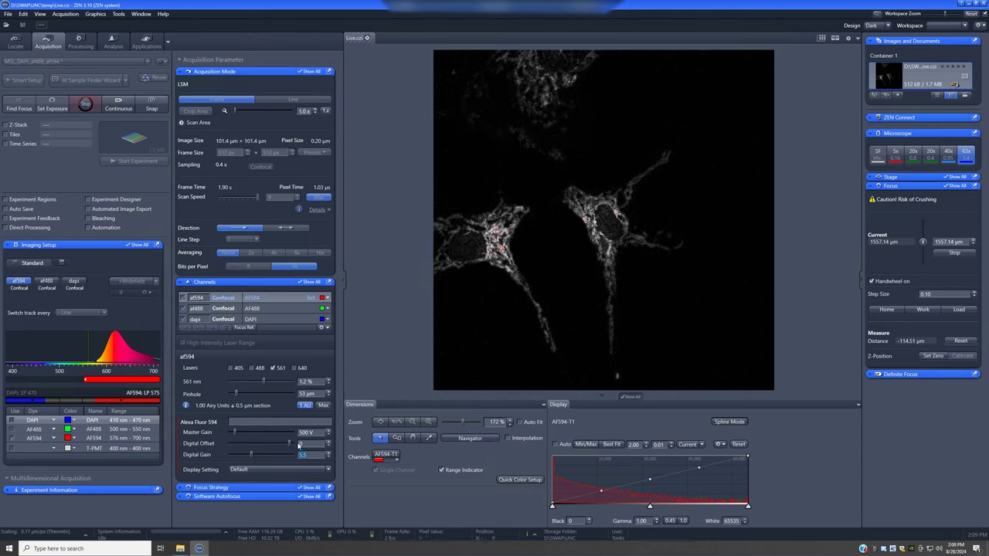
Set AF594 digital gain to 0.4 and best-fit the display to Black 9, White 4727
text(0.4)
key(Return)
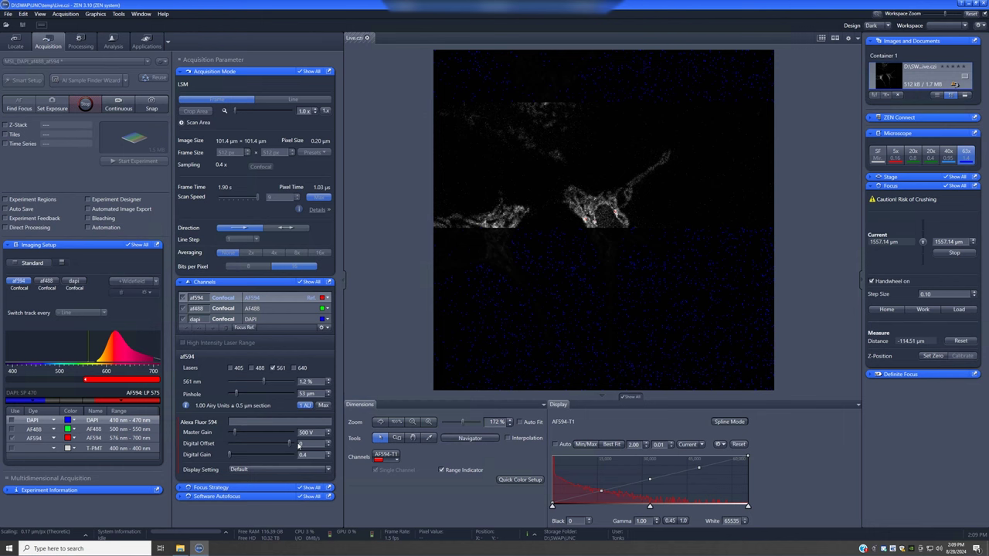
click(611, 445)
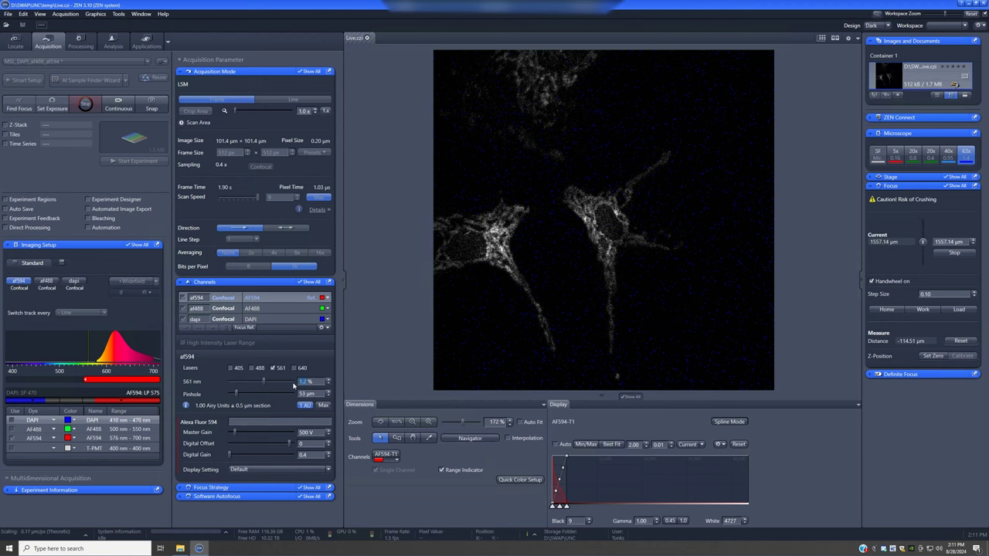
Enter 12 for the 561 nm laser, best-fit the display, then raise the laser to 0.48 %
text(12)
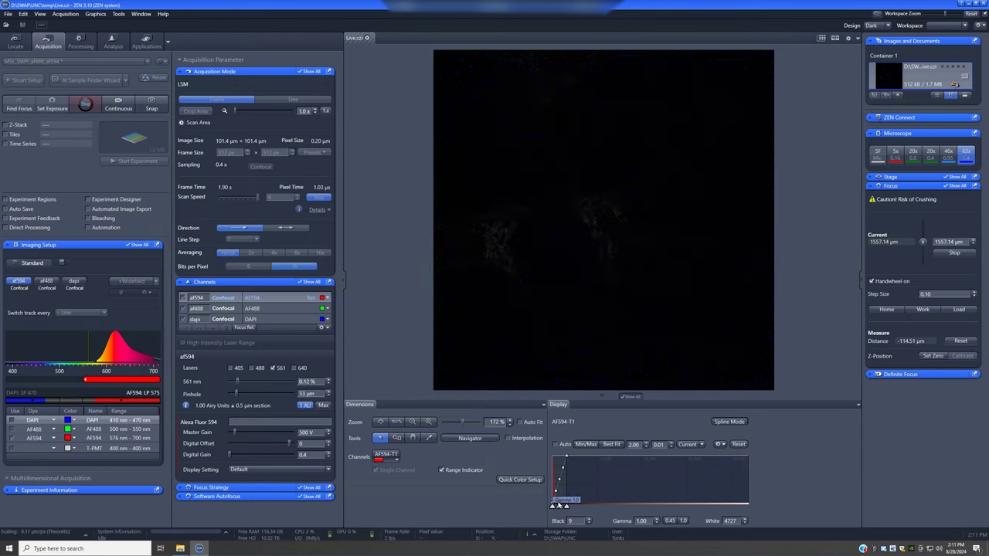
click(612, 445)
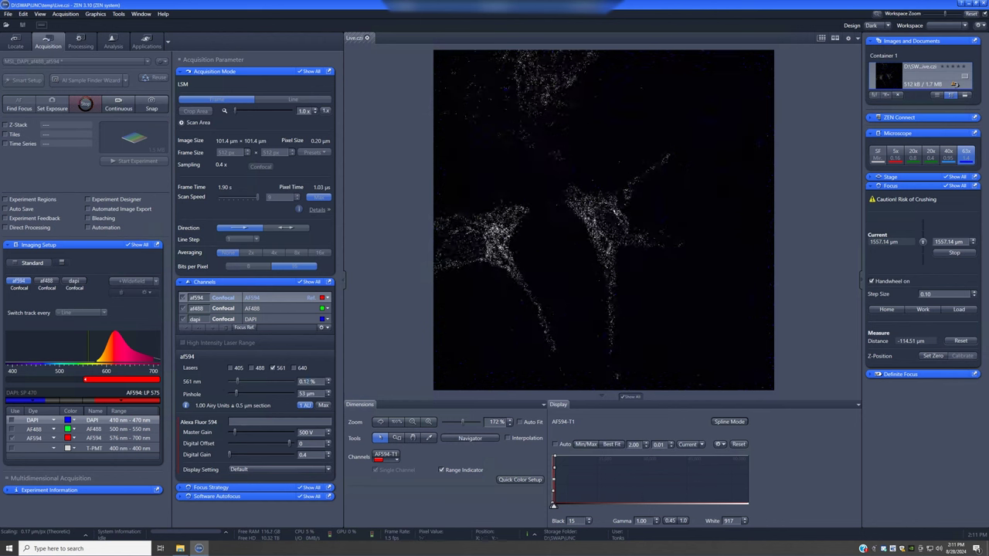
drag(237, 381, 246, 380)
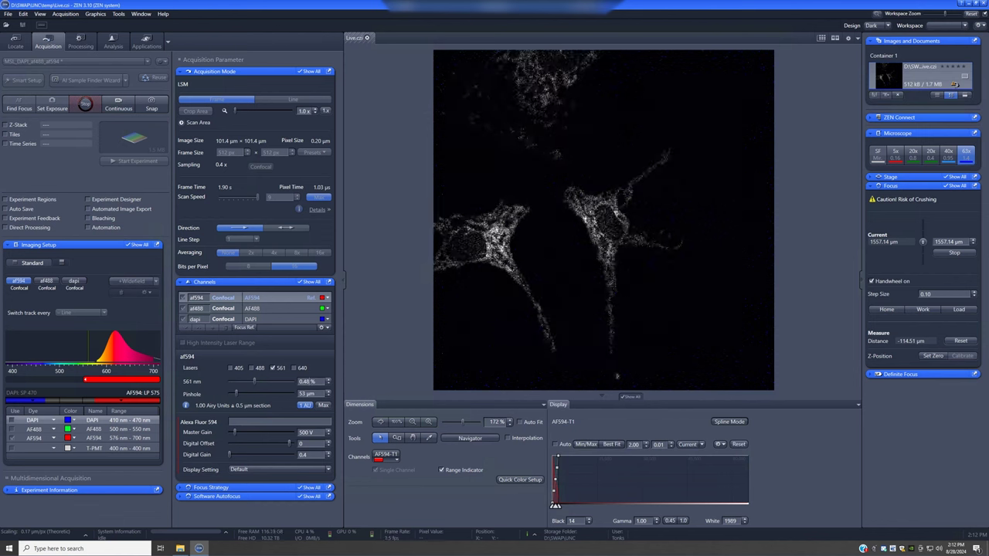
Set the 561 nm laser power to 1 and refit the display range
double_click(307, 382)
text(1)
key(Return)
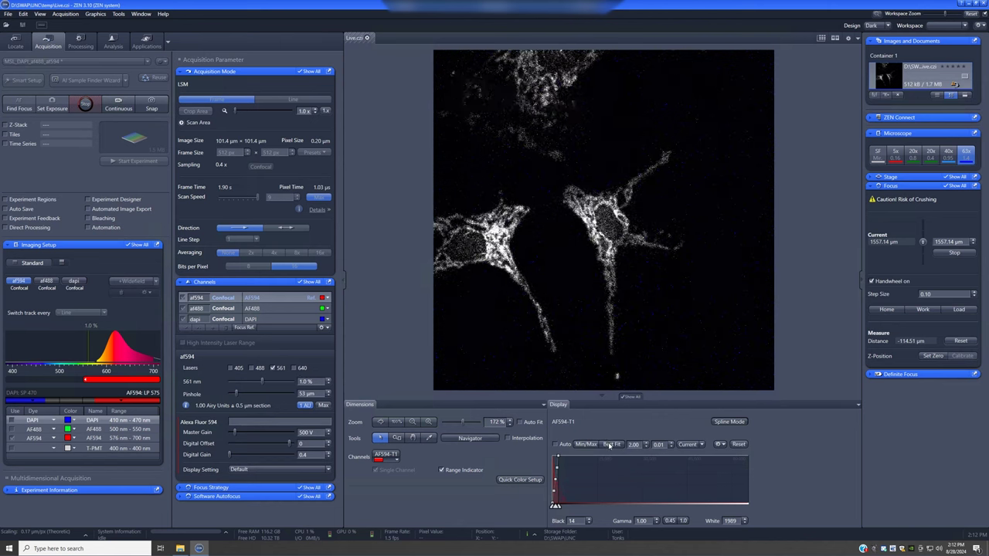
click(586, 444)
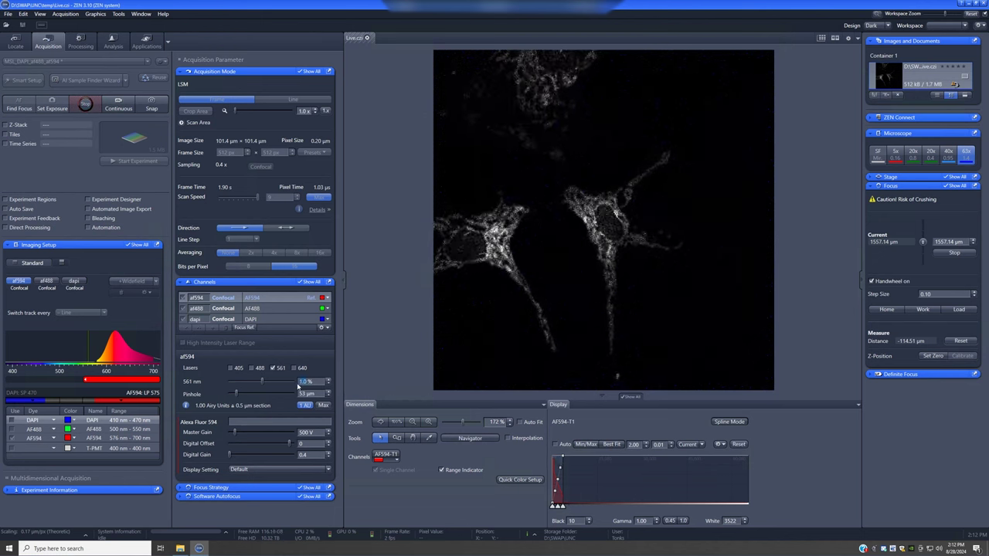
Raise the 561 nm laser to 4.0 % and the display white point to 14050
scroll(309, 384, up, 10)
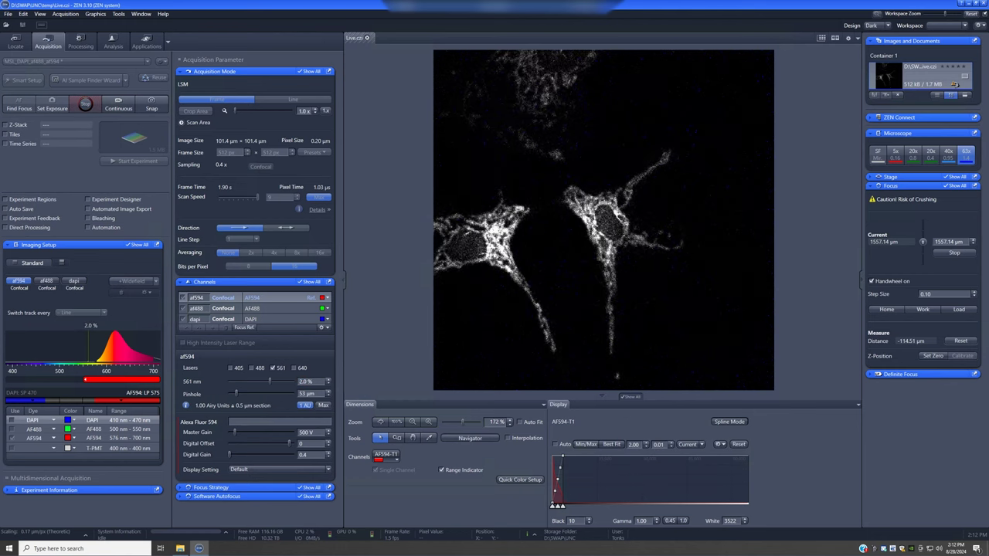
drag(562, 506, 572, 506)
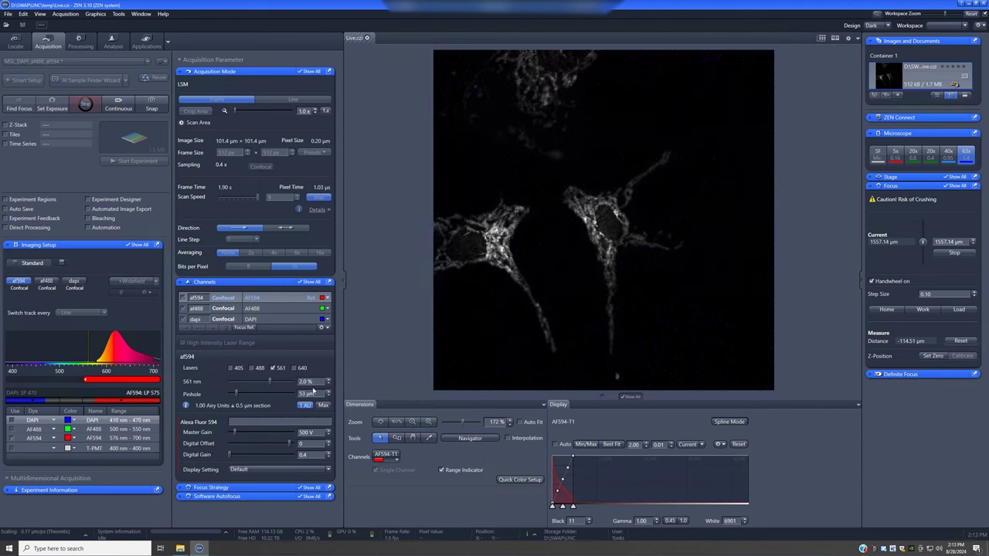
drag(270, 381, 285, 381)
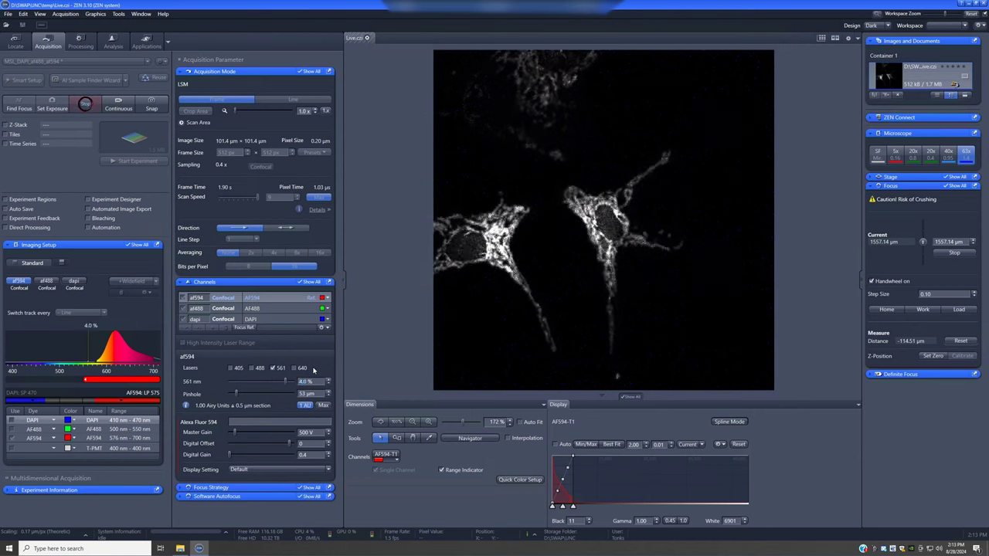
drag(572, 505, 612, 506)
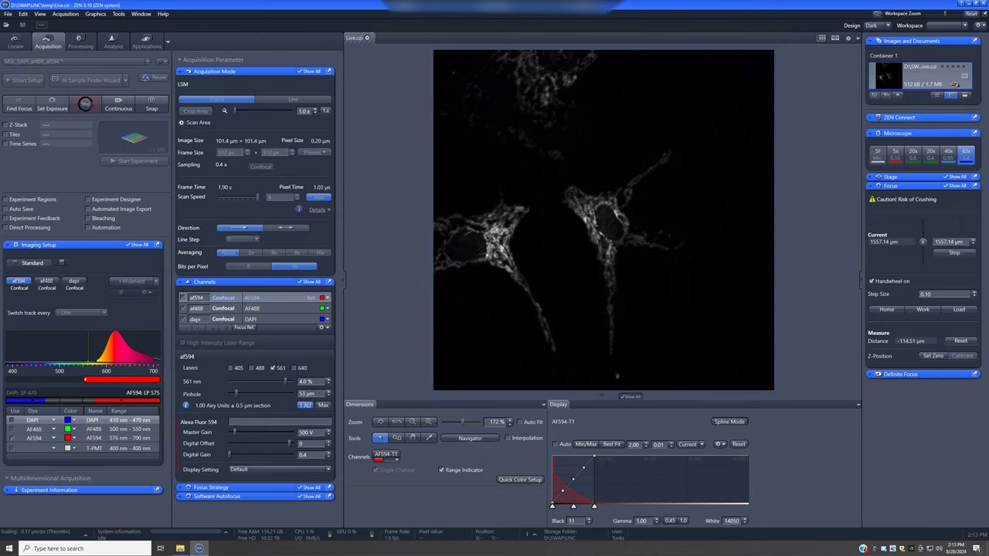
Commit the 561 nm laser at 5.0 %, stop live, and enable High Intensity Laser Range for all tracks
key(Return)
click(96, 108)
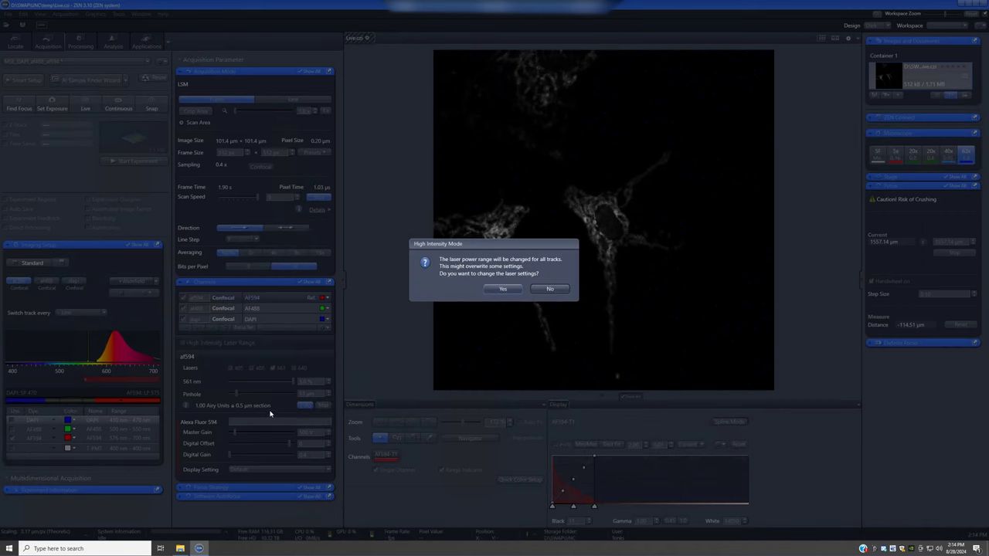
click(502, 288)
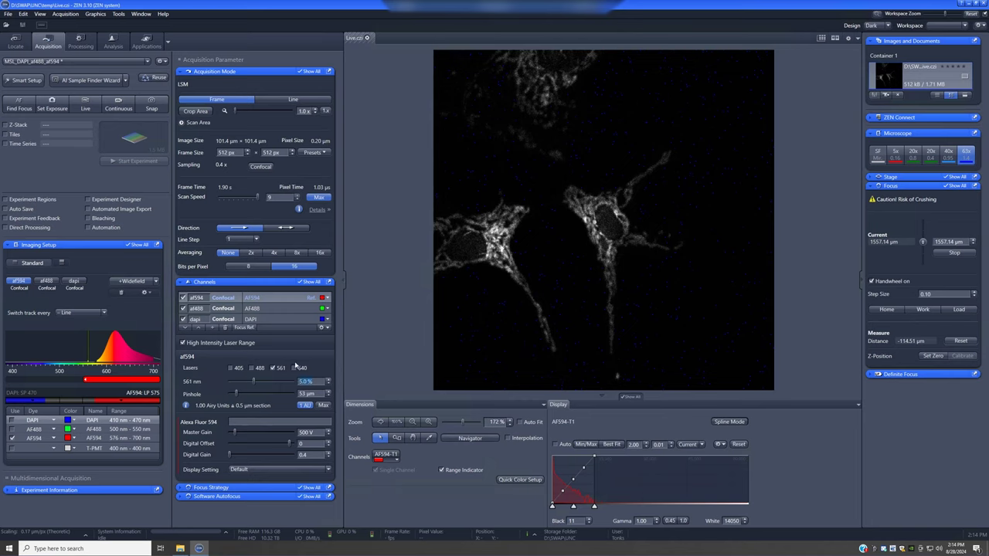
Apply 8.0 % on 561 nm, scan live, set white to 24813 with range indicator, then stop
key(Return)
click(86, 106)
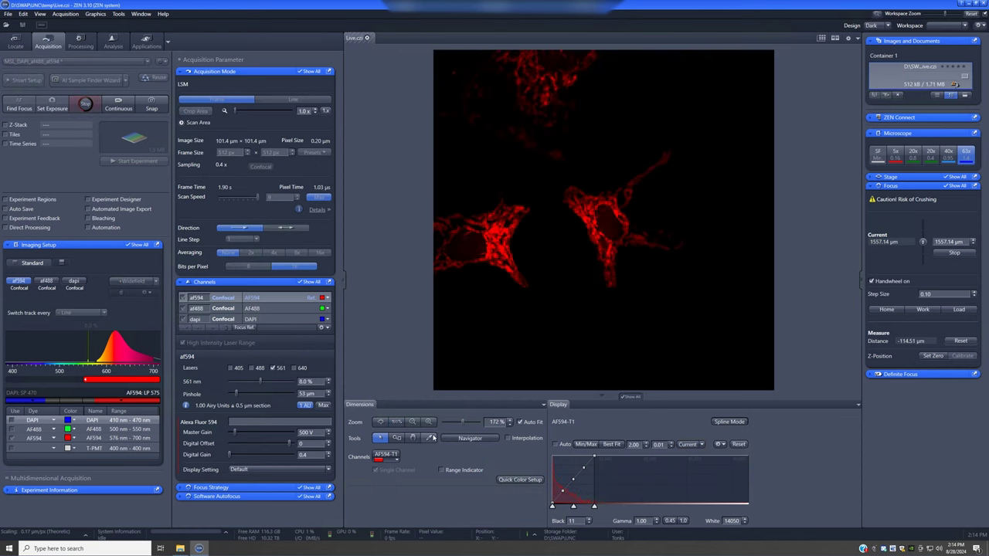
drag(593, 506, 626, 507)
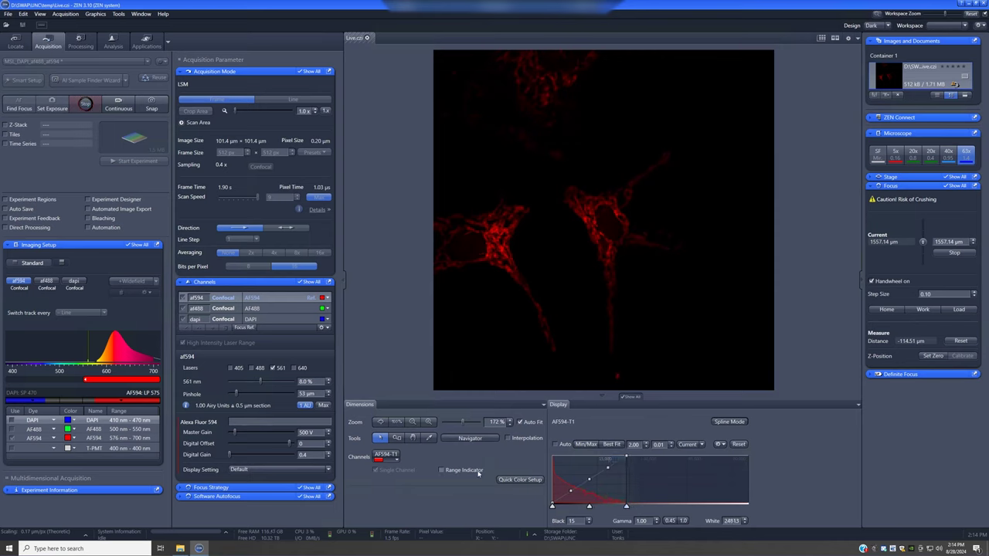
click(441, 470)
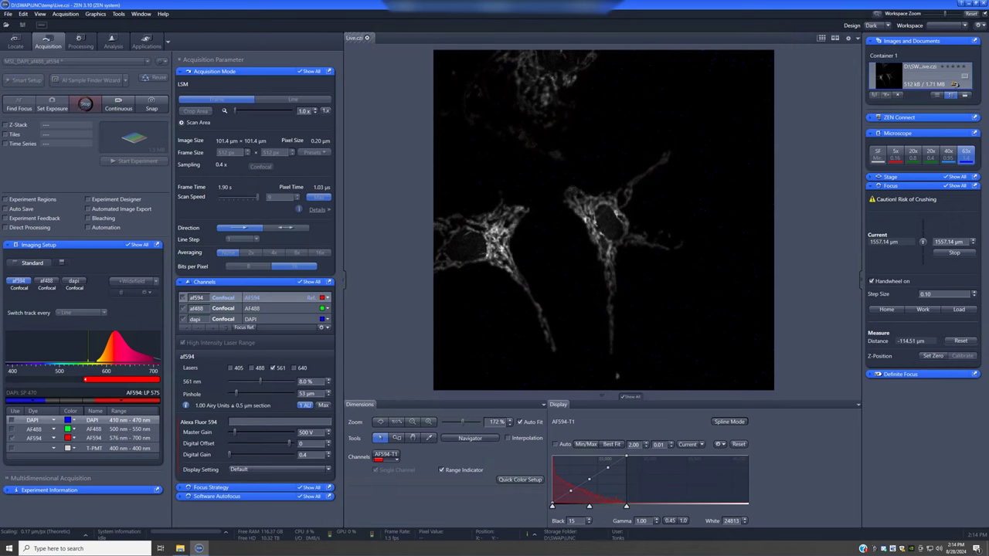
click(85, 107)
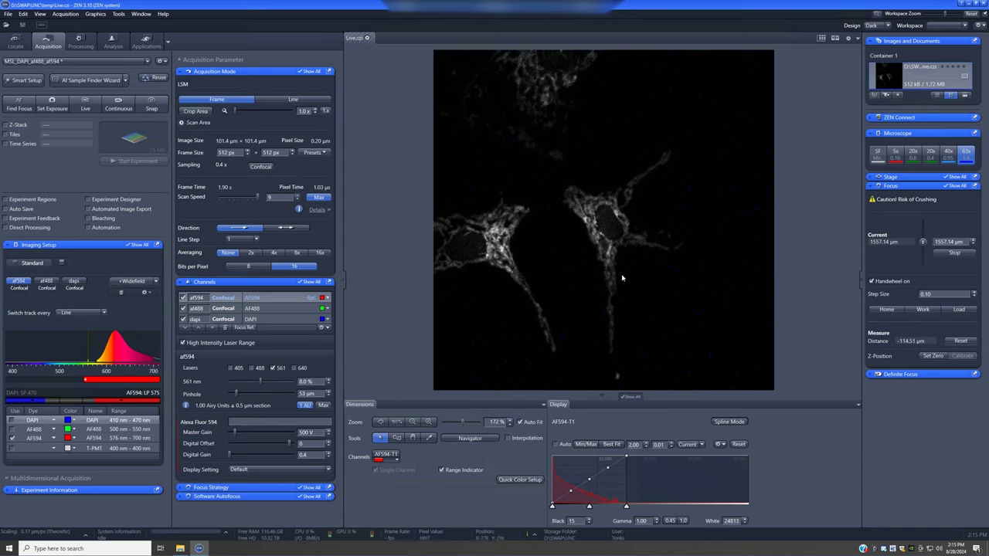
Set the AF594 Digital Gain to 1.0, restart Live, and refit the display range
drag(307, 455, 294, 455)
text(1)
key(Return)
click(85, 103)
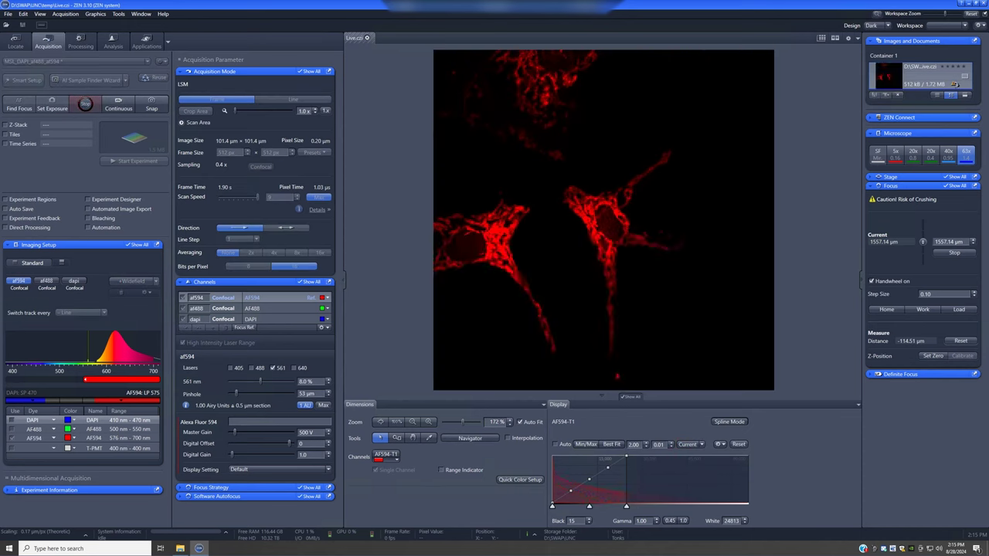
click(619, 446)
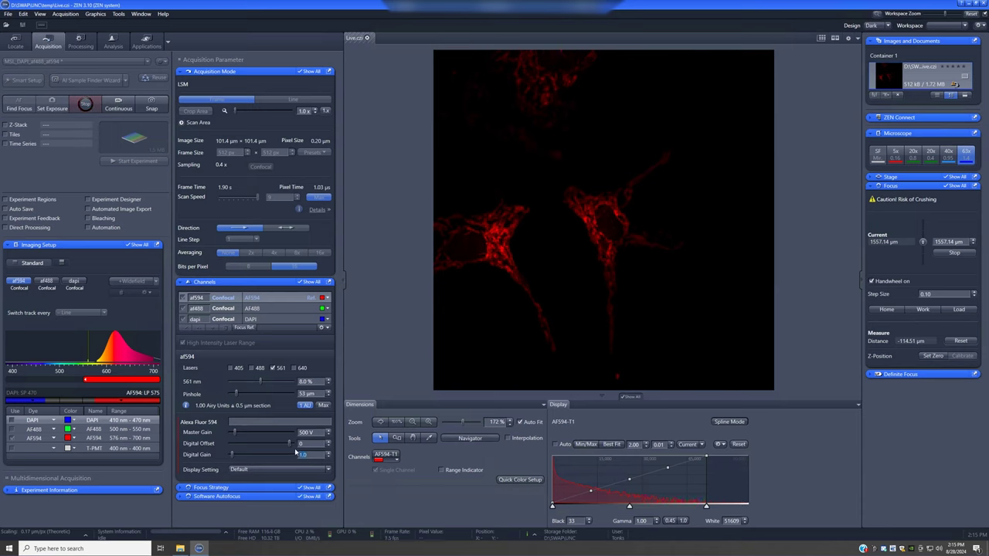
Lower Digital Gain to 0.5, pull the white point down twice, and enable Range Indicator
text(5)
key(Return)
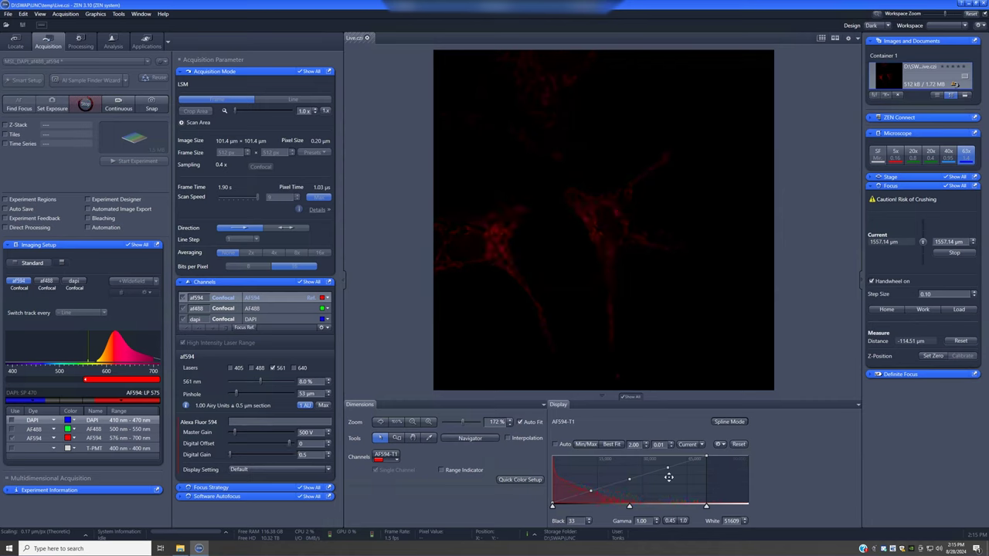
drag(706, 458, 639, 459)
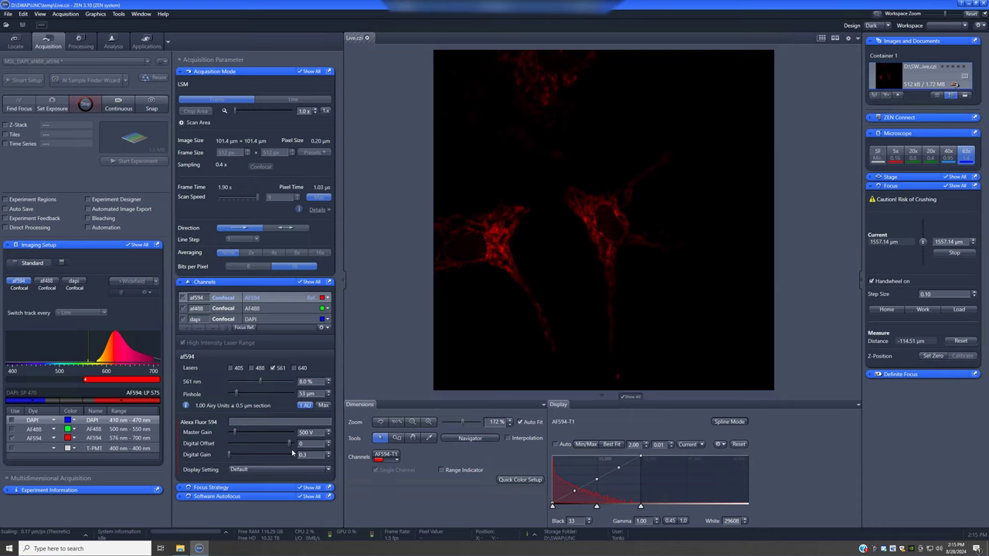
drag(639, 474, 592, 473)
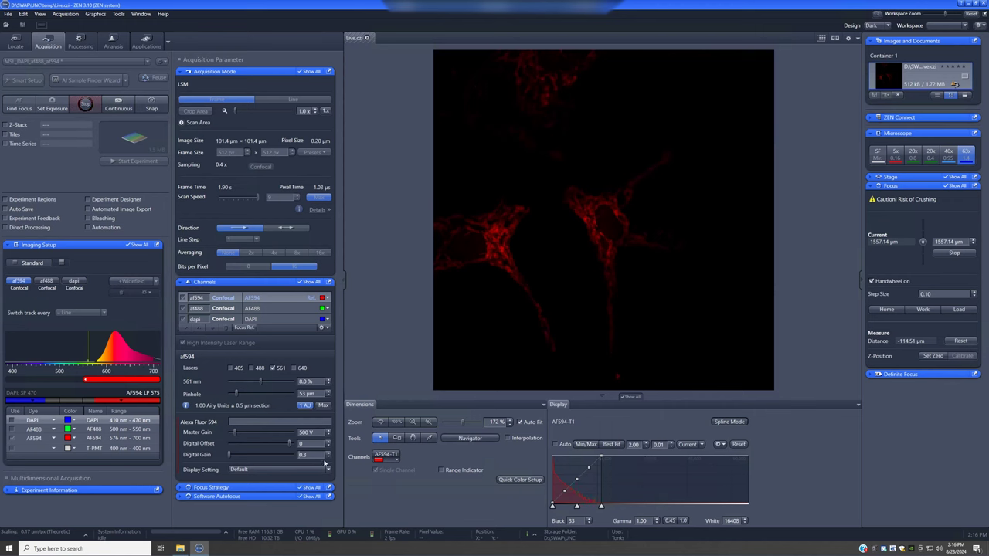
click(439, 468)
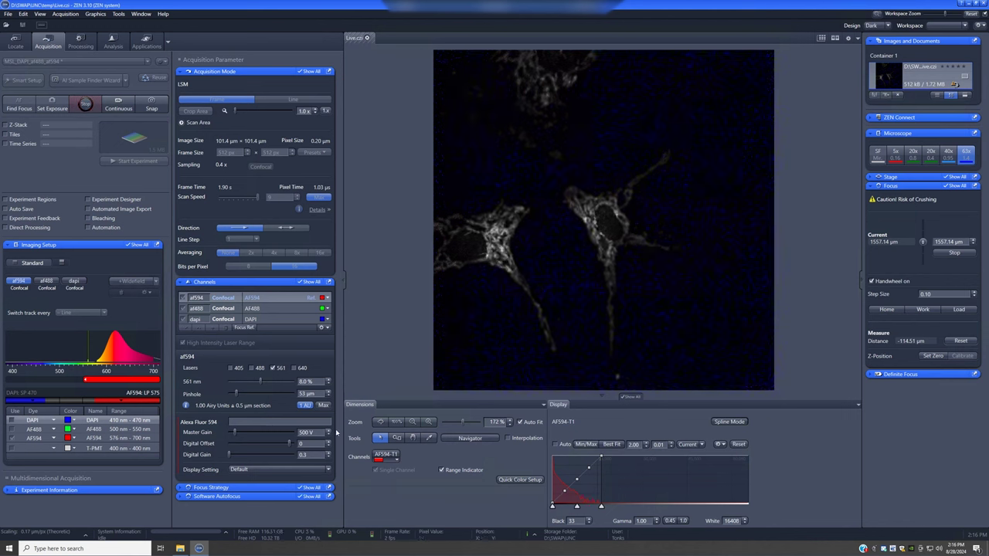
Raise AF594 digital offset to 10, set 561 nm to 4.0 %, and stretch the display range
click(285, 441)
scroll(292, 374, down, 4)
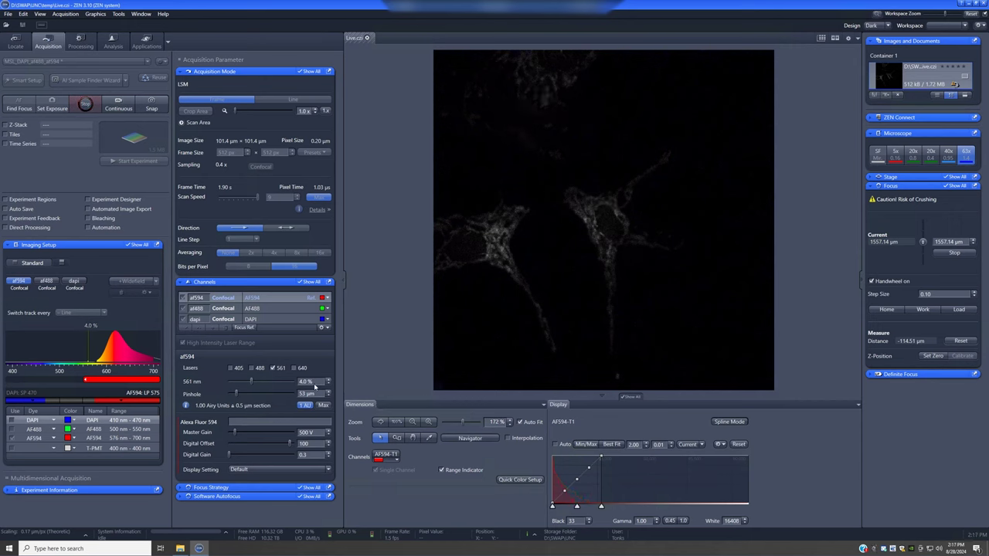
click(611, 444)
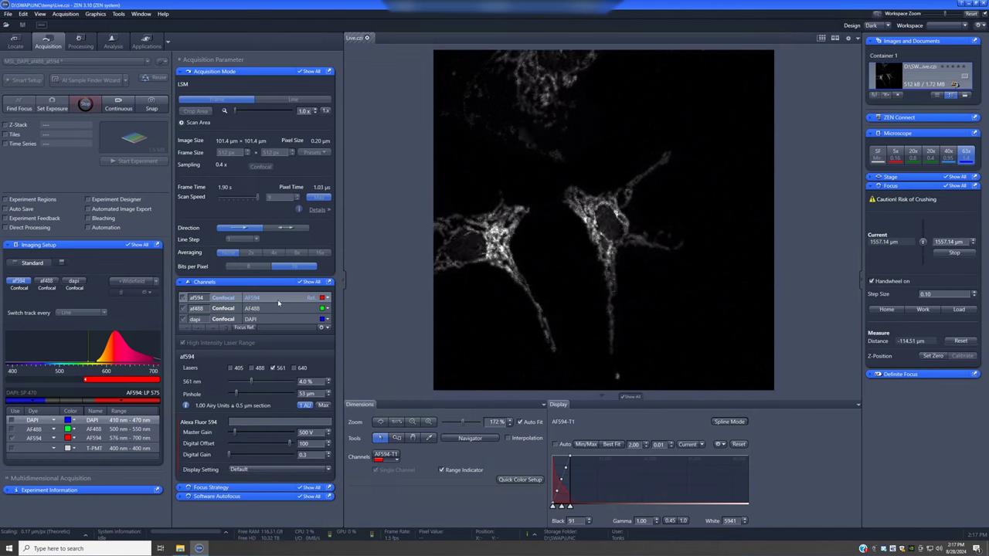
Stop Live, turn off High Intensity Laser Range, and select the af488 channel
click(85, 106)
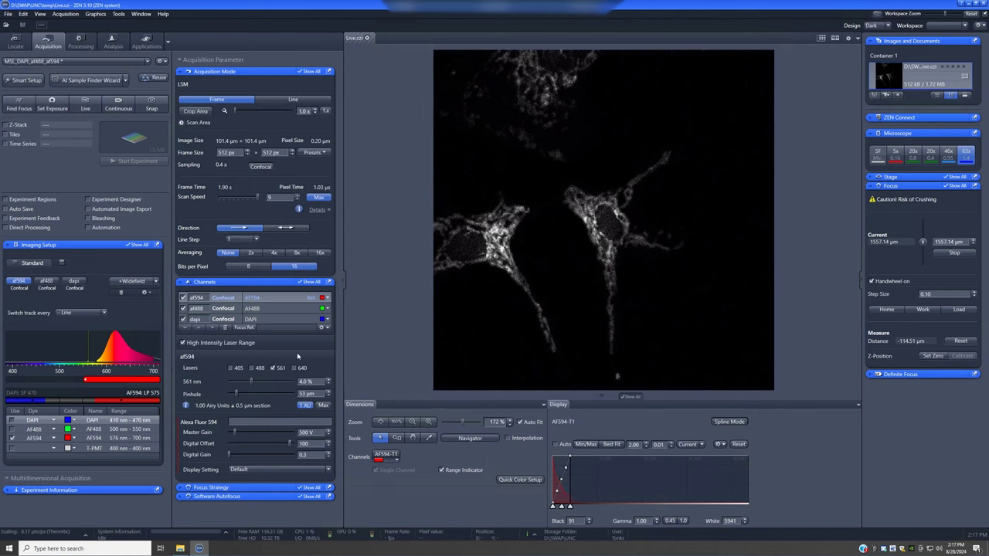
click(263, 343)
click(282, 308)
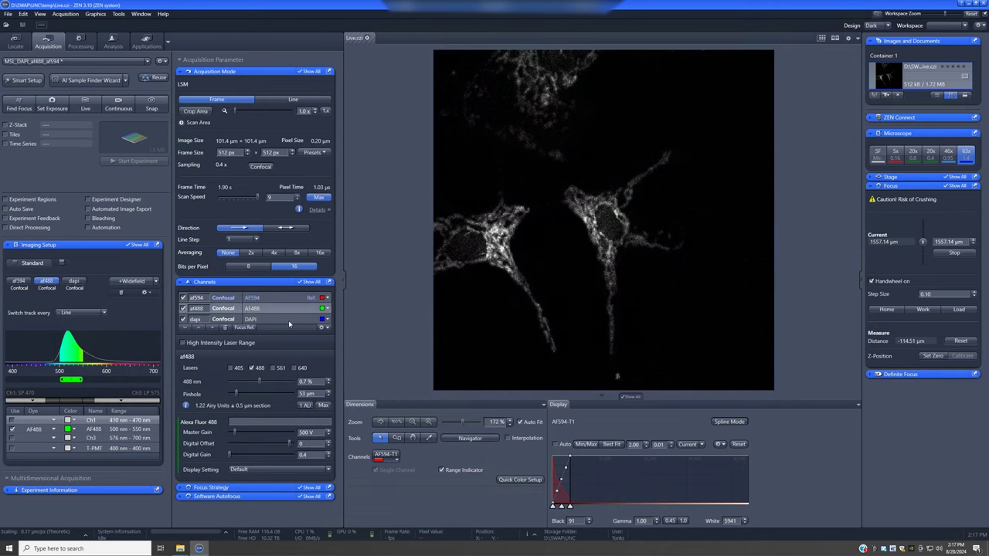
Live-scan AF488, refocus with the wheel, and best-fit the display to Black 16–White 17891
click(92, 109)
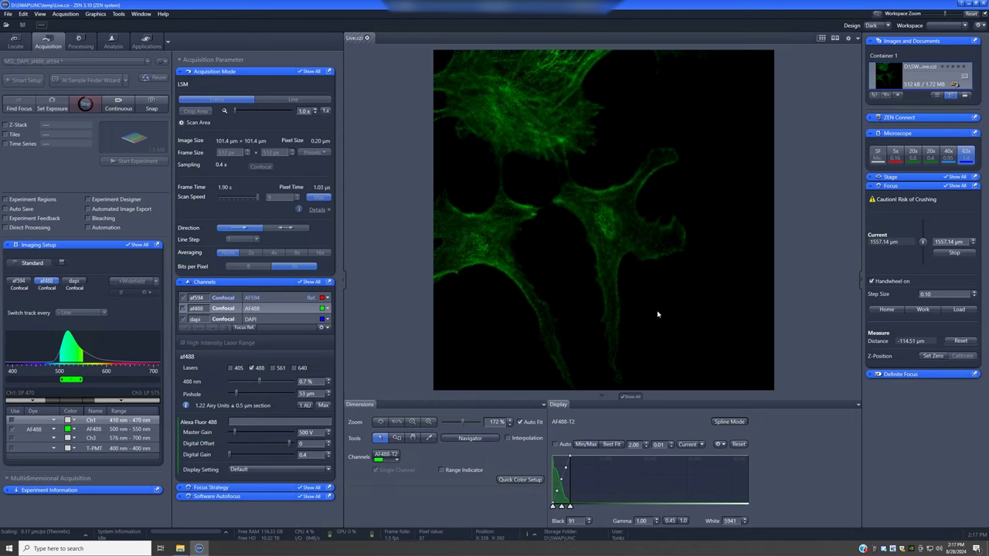
scroll(658, 314, down, 3)
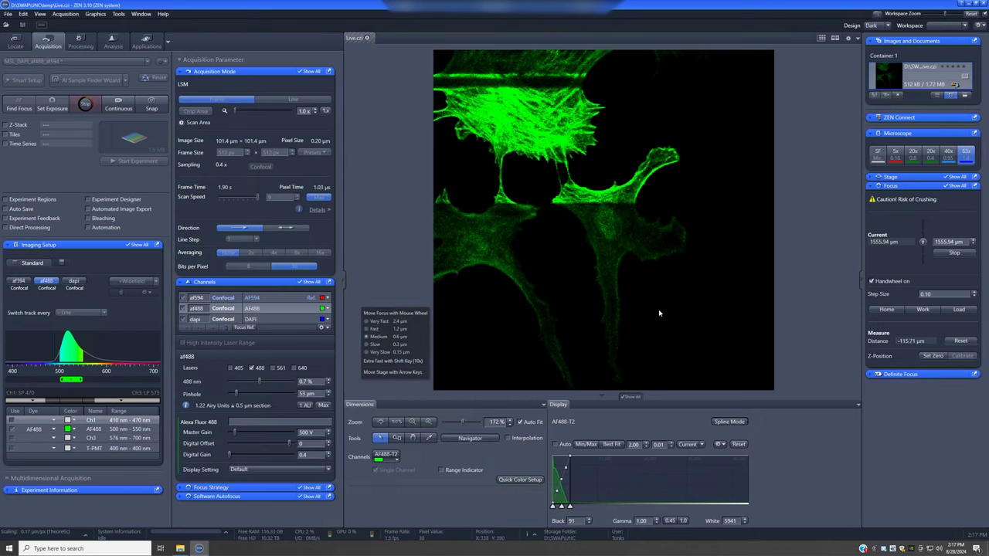
scroll(658, 314, up, 2)
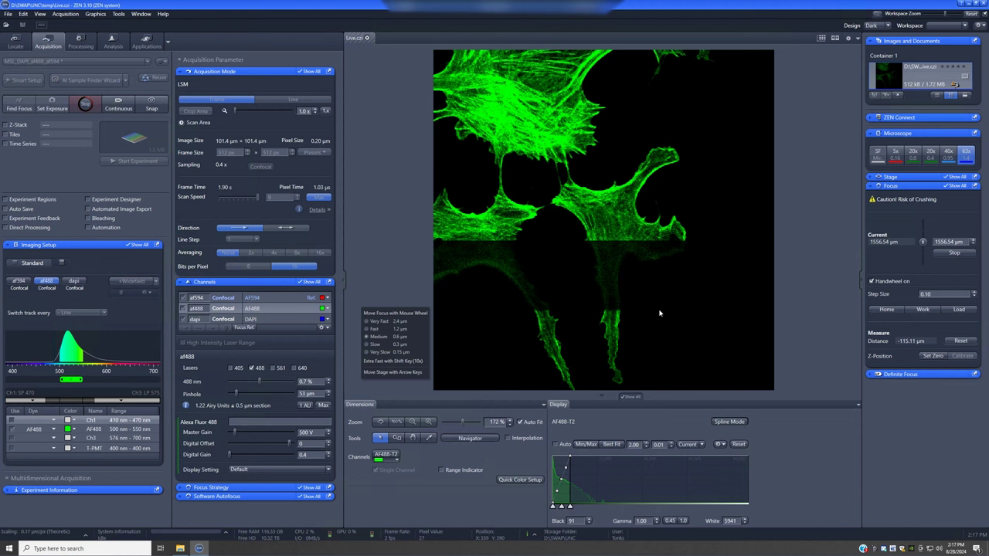
click(617, 445)
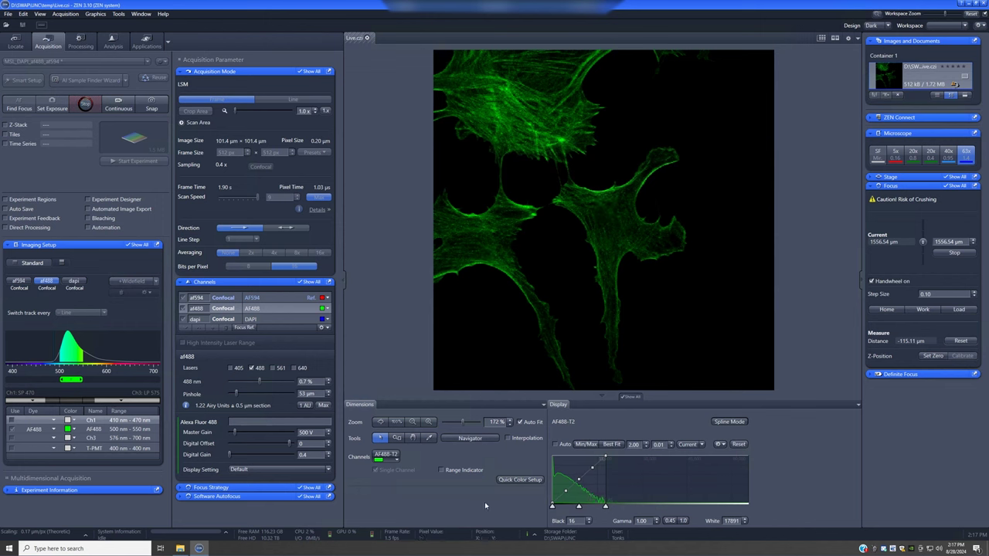
Show Range Indicator, set the 488 nm laser to 1.4 %, and raise the white point
click(460, 471)
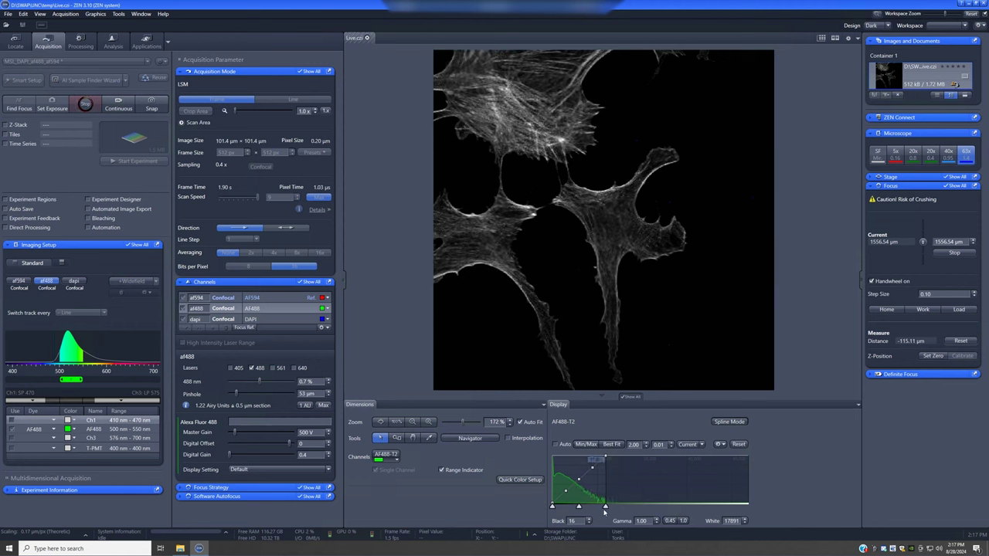
click(298, 382)
text(1.4)
key(Return)
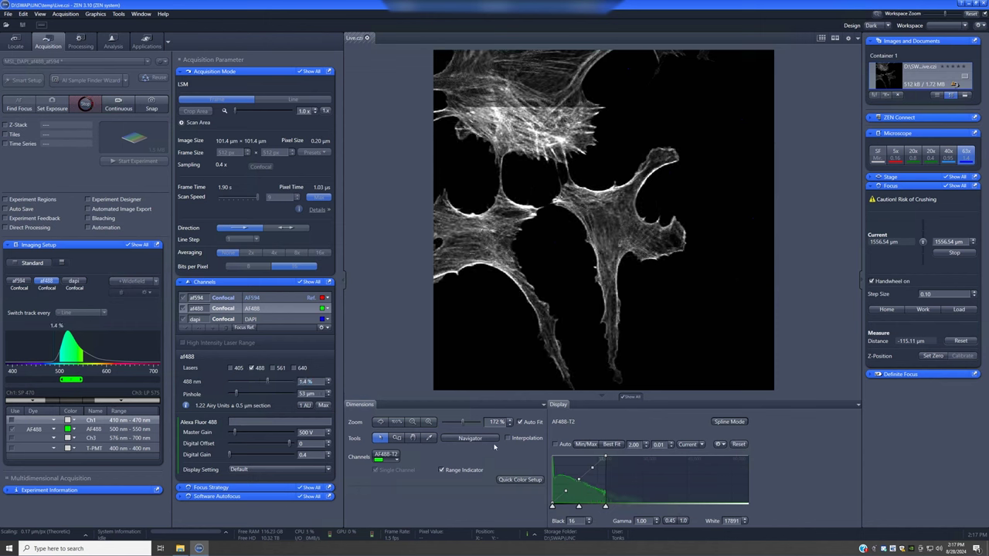
drag(605, 457, 656, 458)
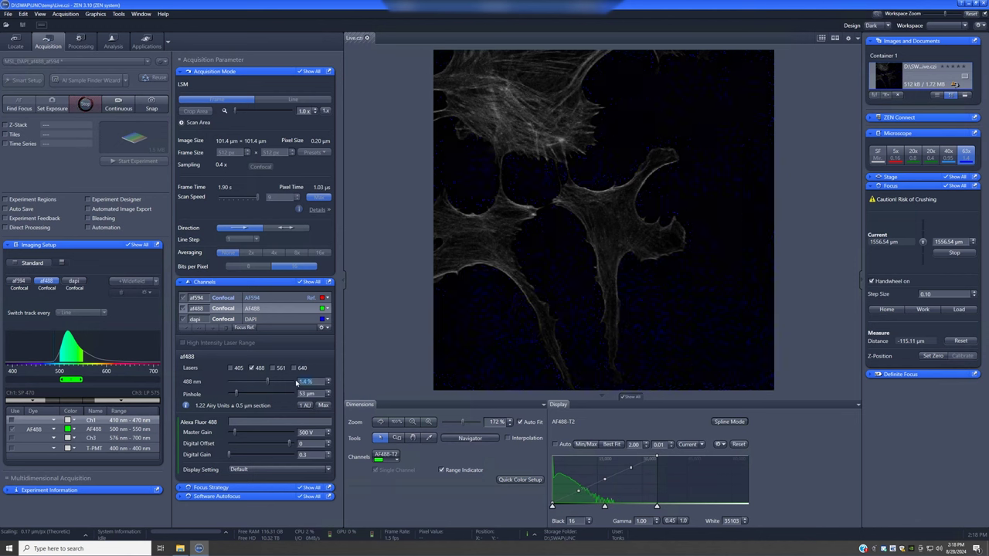
Try 2.8 % 488 nm laser power, then scroll-adjust the laser and gain settings
text(2.8)
key(Return)
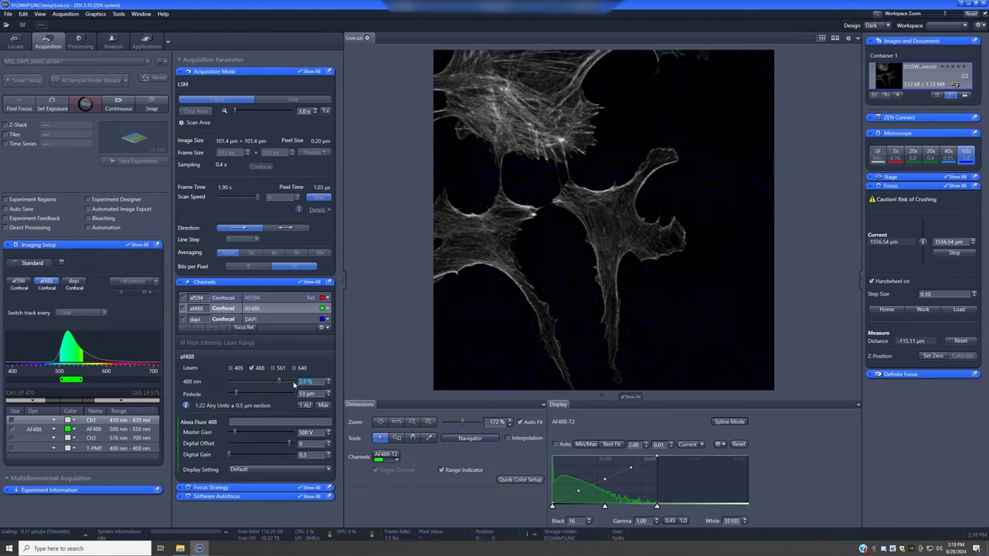
scroll(301, 378, down, 3)
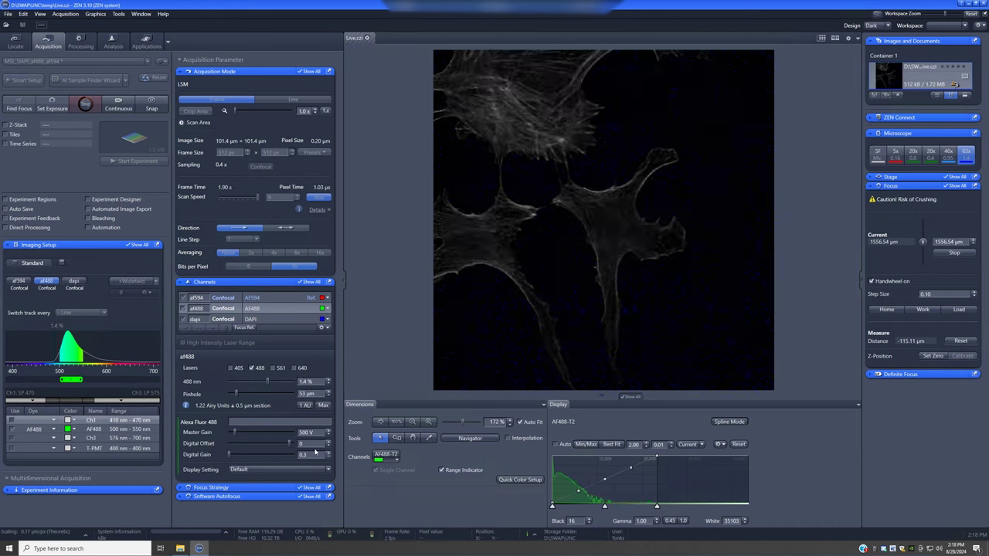
scroll(314, 454, down, 1)
Give the dapi channel Digital Gain 0.3 and 1.4 % 405 nm power, then stop Live
click(263, 319)
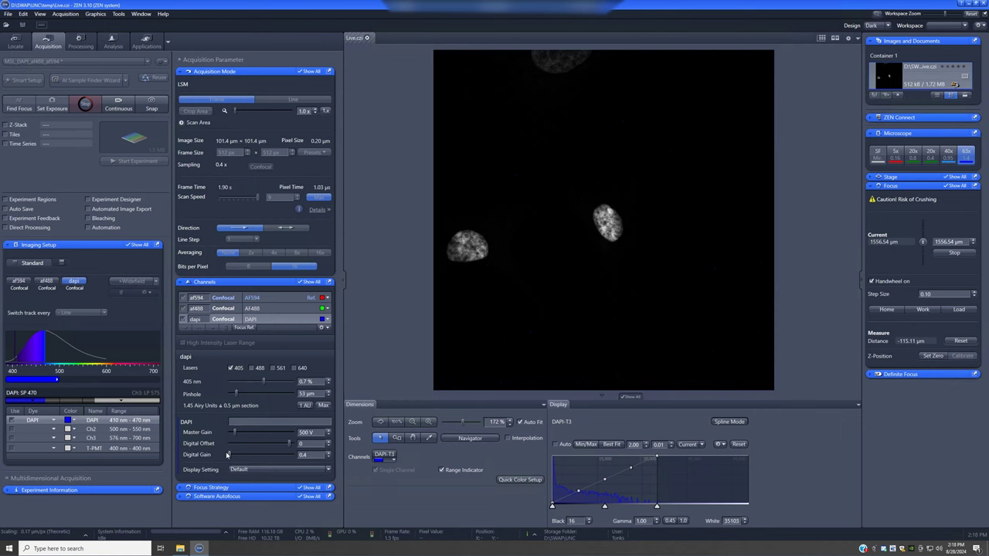
drag(234, 455, 226, 456)
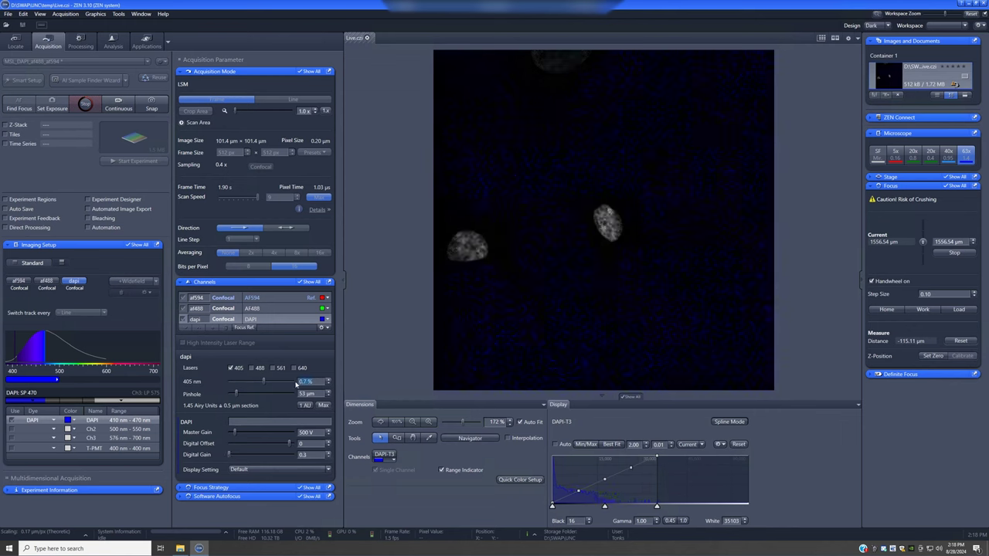
click(296, 383)
text(1.4)
key(Return)
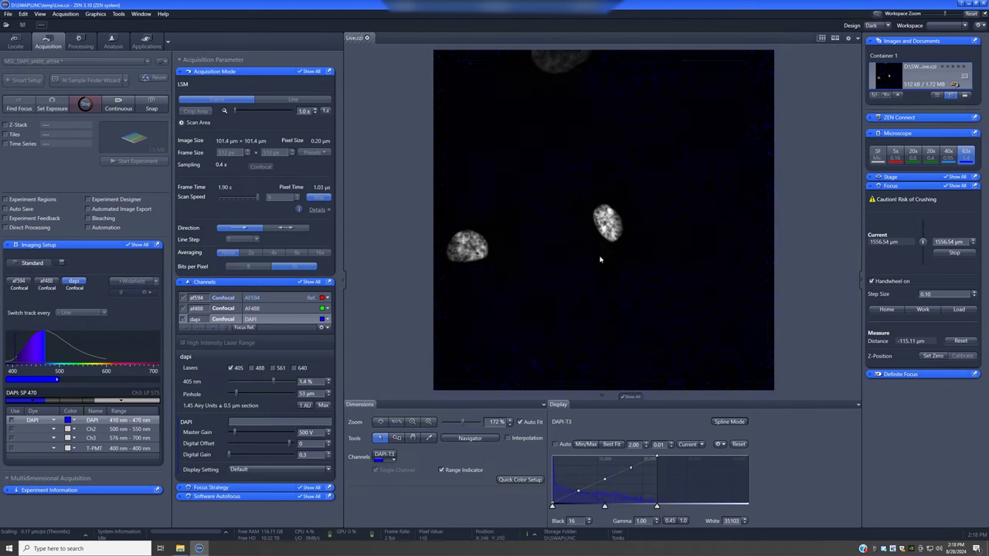
click(85, 103)
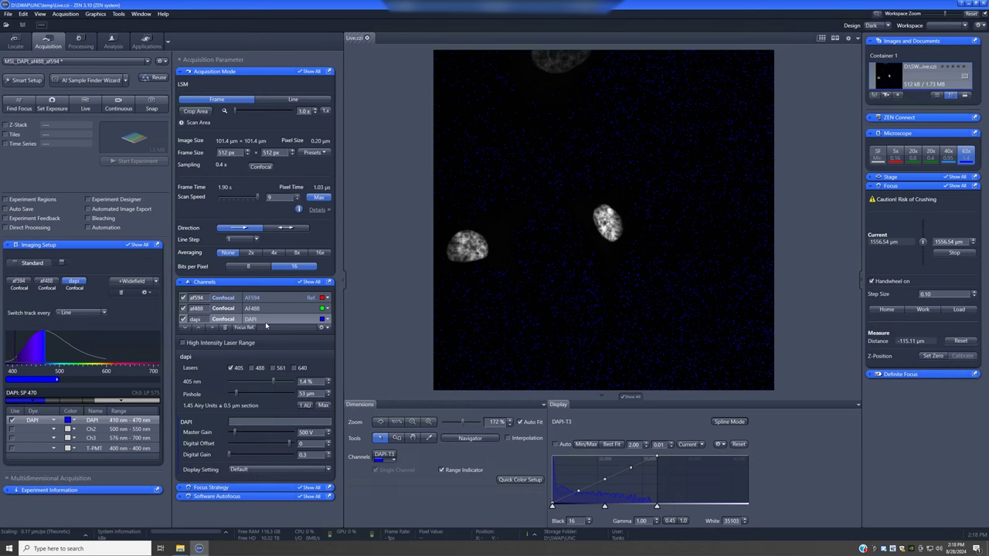
Snap the three-channel image Snap-561.czi with F7 and best-fit its display
key(F7)
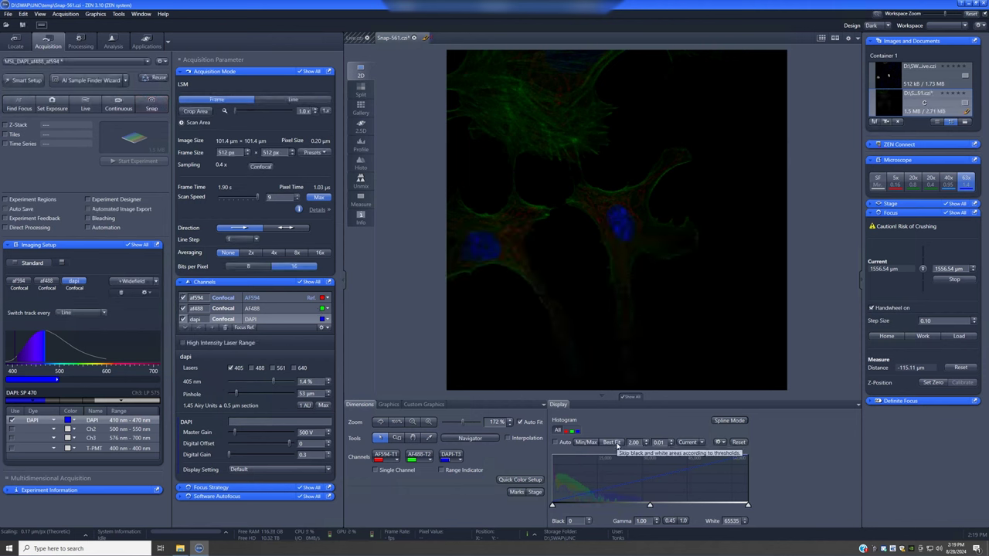
click(616, 442)
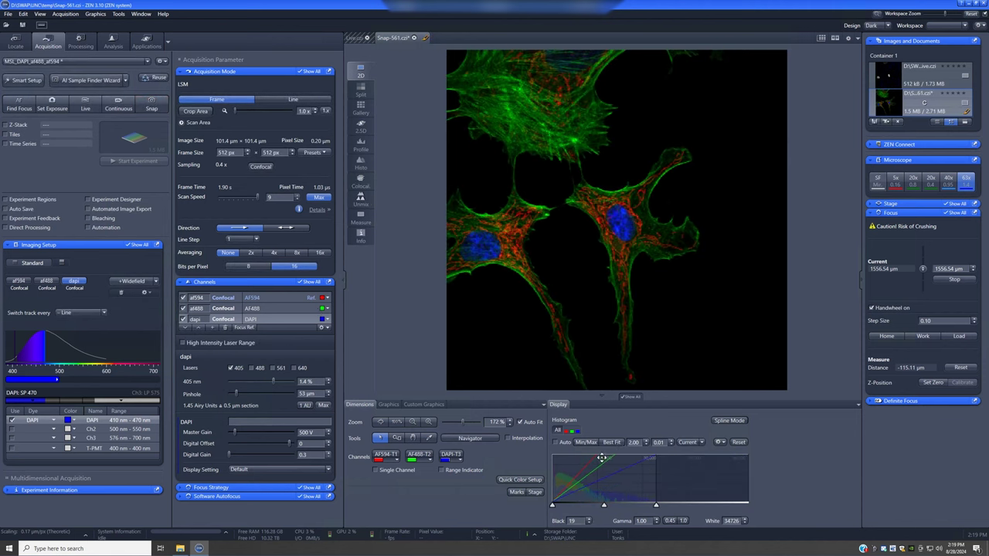